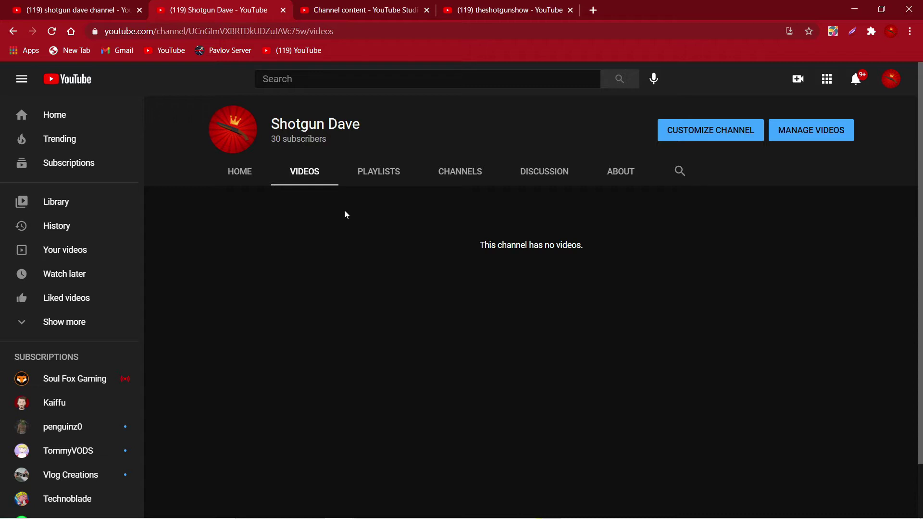
# - Open Shotgun Dave's About page and highlight the 2018 join year
pyautogui.click(614, 176)
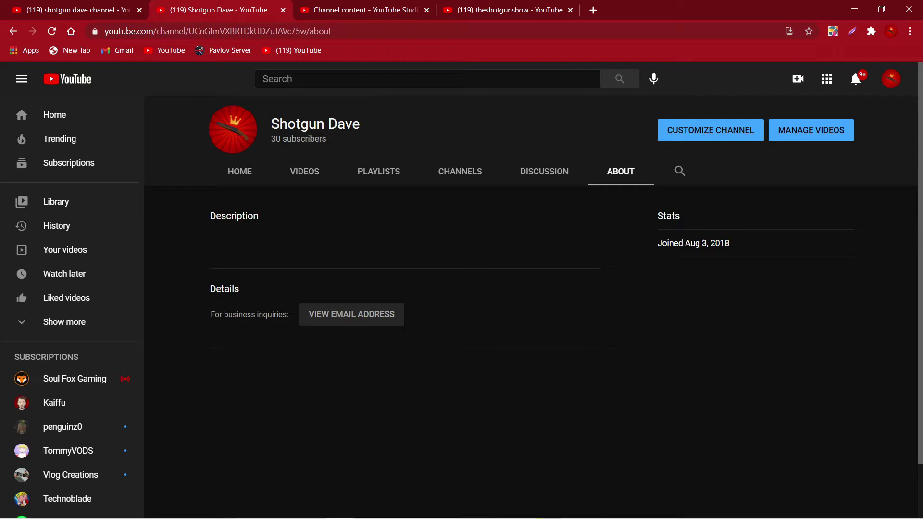
pyautogui.moveTo(731, 244); pyautogui.dragTo(710, 244)
# - Switch to the YouTube Studio Content page listing Shotgun Dave's private uploads
pyautogui.click(315, 164)
pyautogui.hotkey('ctrl', 'Tab')
pyautogui.scroll(-2, 309, 293)
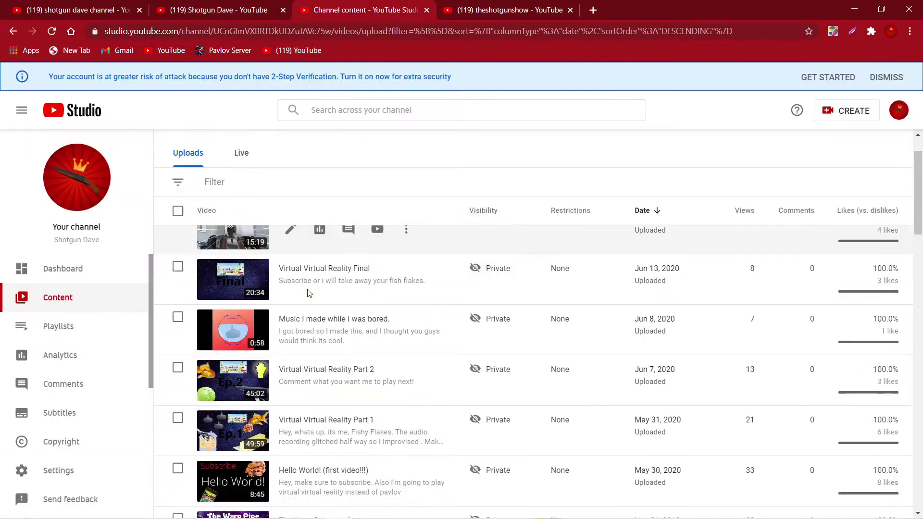
pyautogui.scroll(-3, 317, 260)
pyautogui.scroll(5, 317, 285)
pyautogui.scroll(-8, 486, 369)
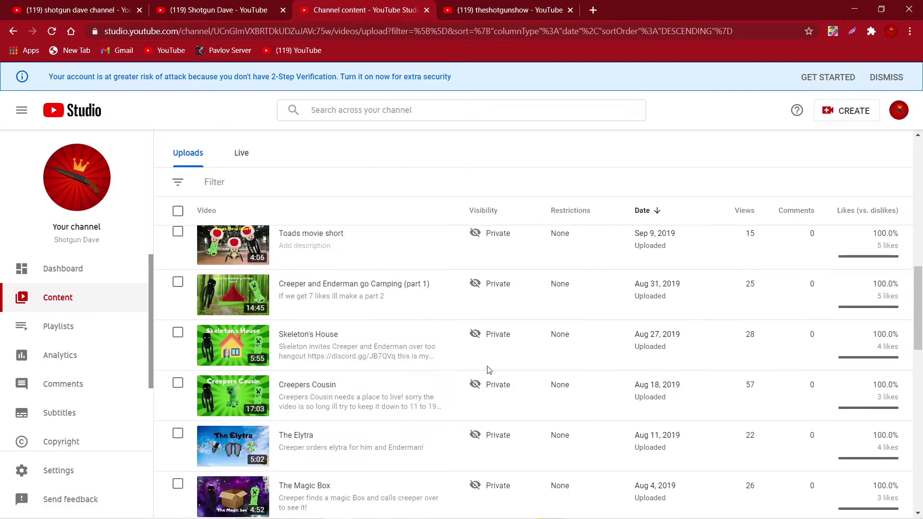
pyautogui.scroll(-15, 487, 370)
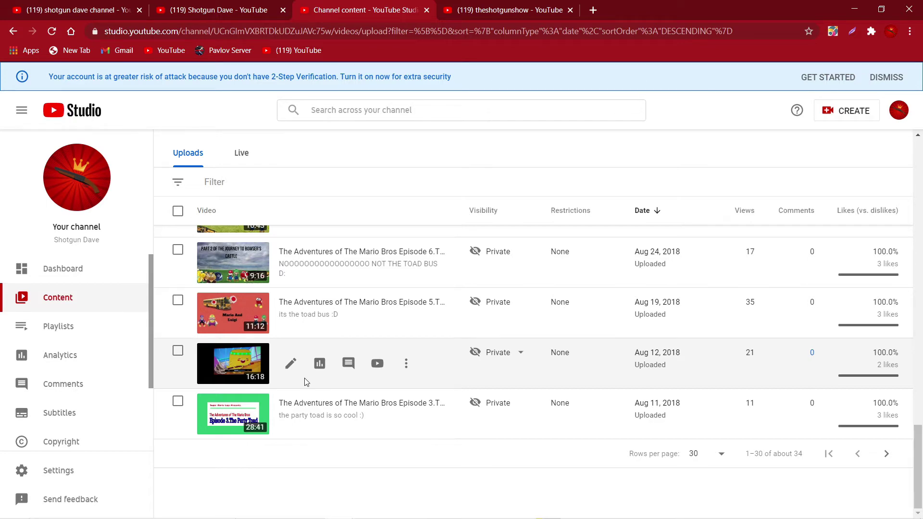
pyautogui.scroll(1, 303, 379)
pyautogui.scroll(1, 293, 354)
pyautogui.scroll(4, 289, 353)
pyautogui.scroll(3, 287, 353)
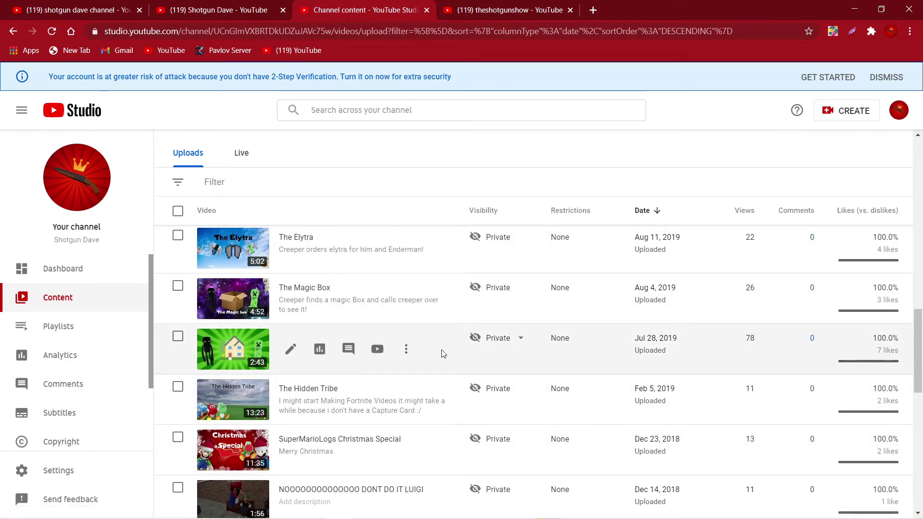
pyautogui.scroll(1, 404, 346)
pyautogui.scroll(2, 325, 404)
pyautogui.scroll(2, 238, 401)
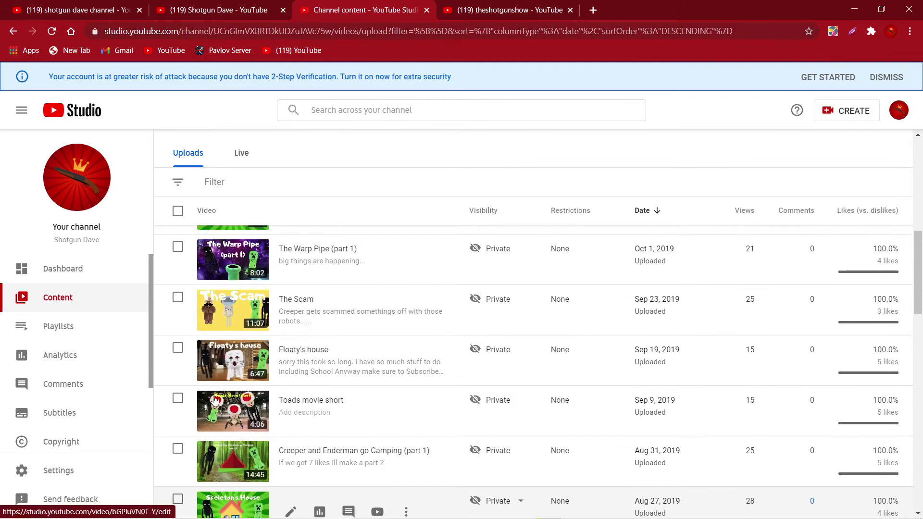
pyautogui.scroll(1, 217, 400)
pyautogui.scroll(2, 237, 378)
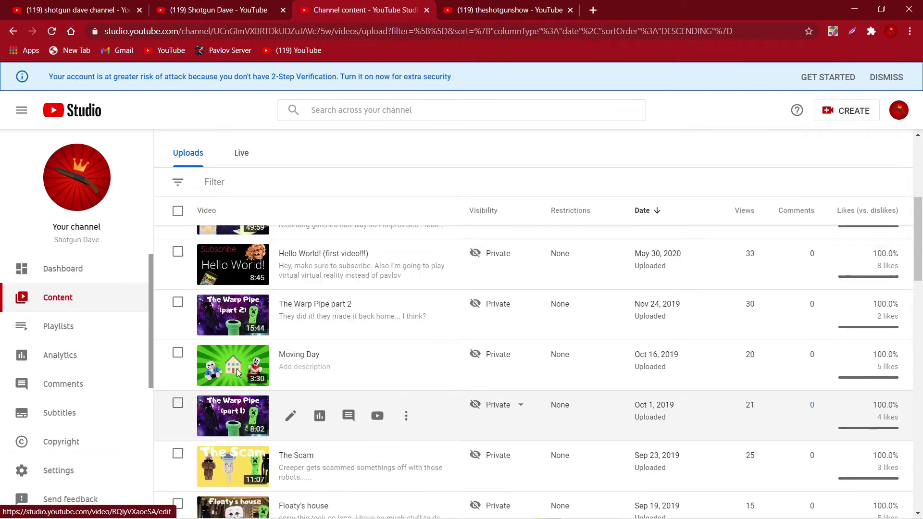
pyautogui.scroll(1, 238, 374)
pyautogui.scroll(2, 239, 378)
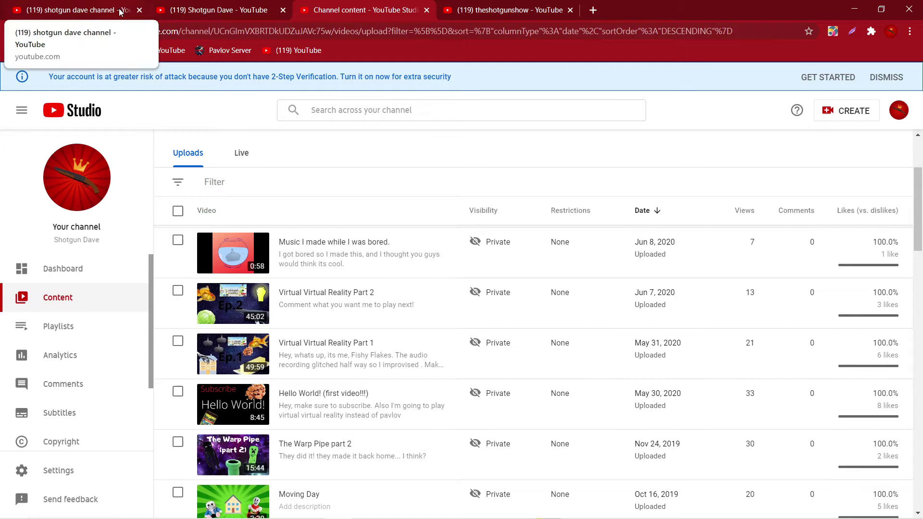
# - Close the Studio tab and return to Shotgun Dave's Videos page from the tutorial
pyautogui.click(426, 9)
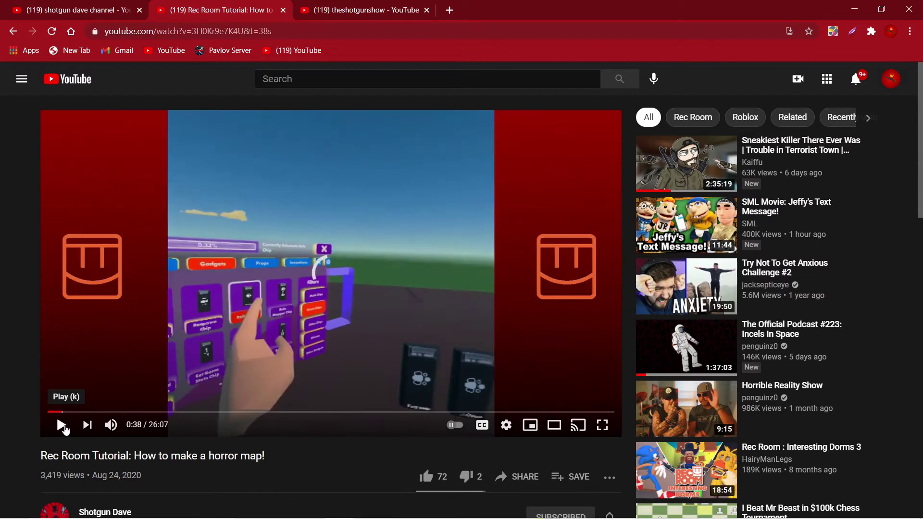
pyautogui.scroll(-3, 14, 376)
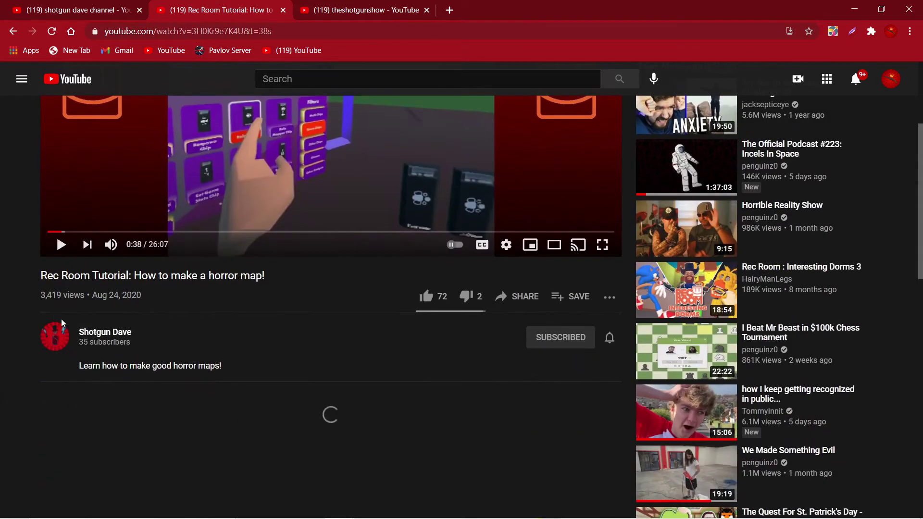
pyautogui.scroll(-1, 101, 318)
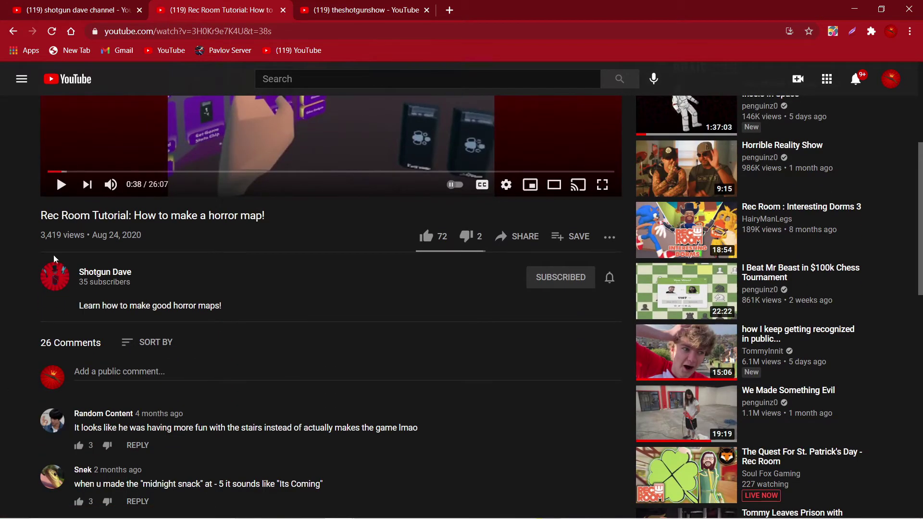
pyautogui.scroll(-2, 137, 296)
pyautogui.scroll(6, 139, 306)
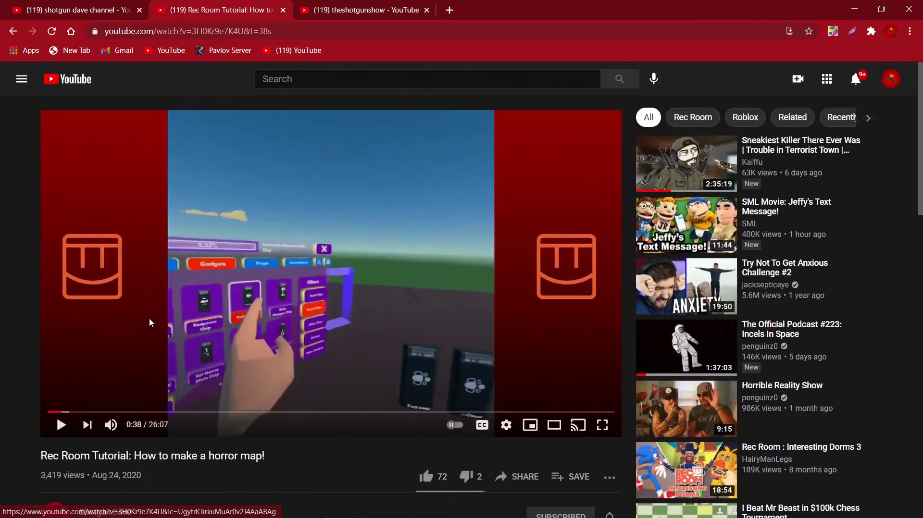
pyautogui.scroll(-1, 134, 310)
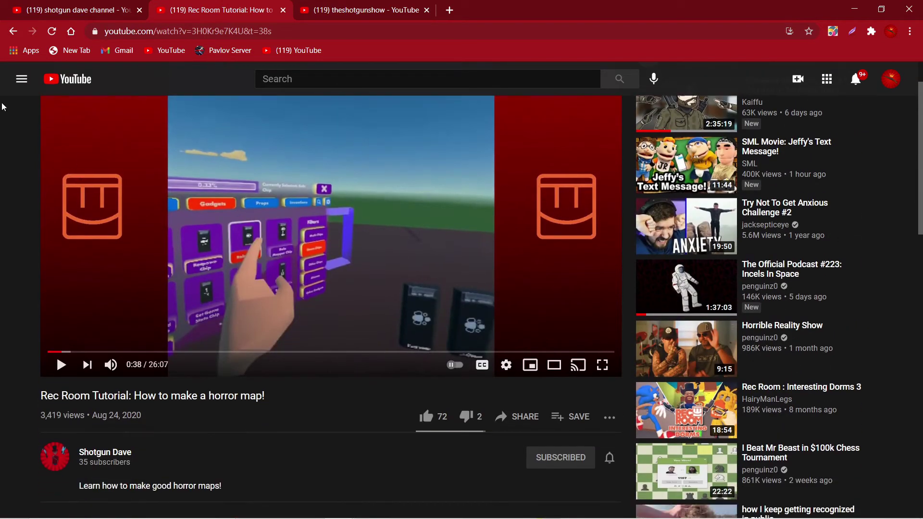
pyautogui.click(11, 31)
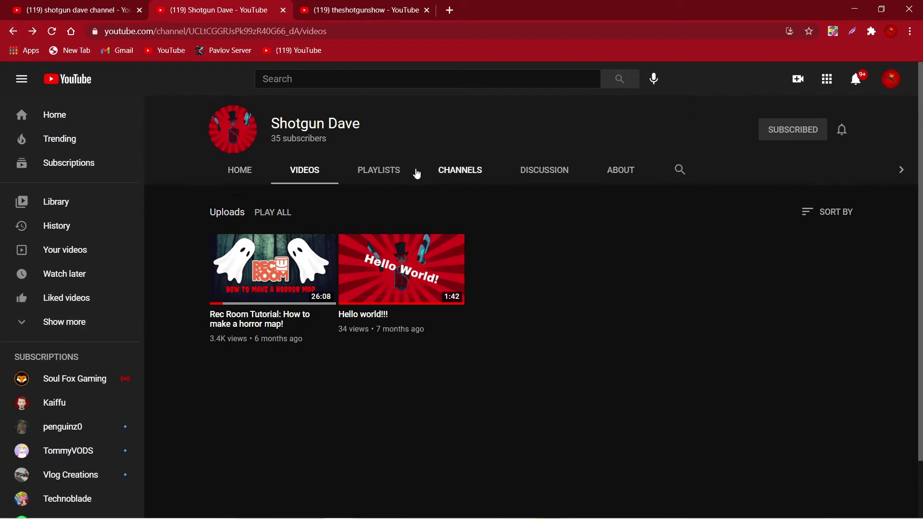
# - Close the two extra tabs, leaving TheShotgunShow's Mega Gamer channel page
pyautogui.click(283, 10)
pyautogui.click(139, 10)
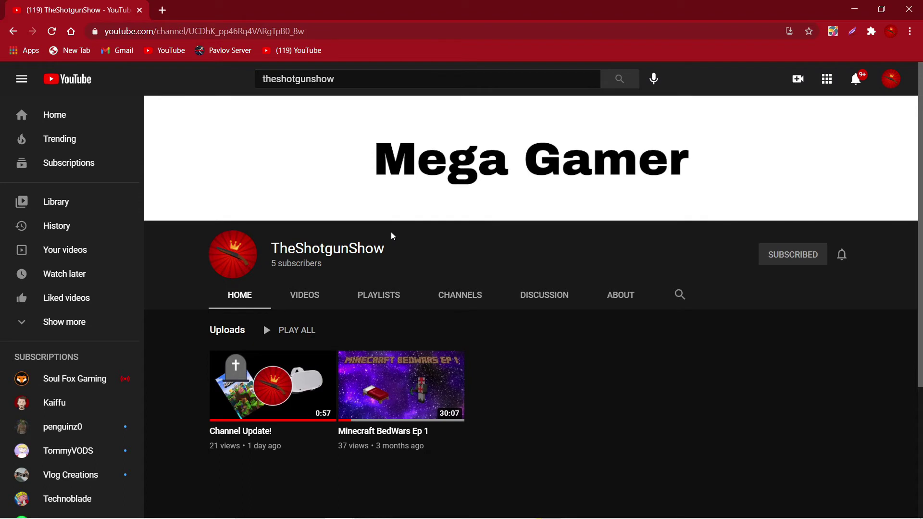
pyautogui.click(636, 304)
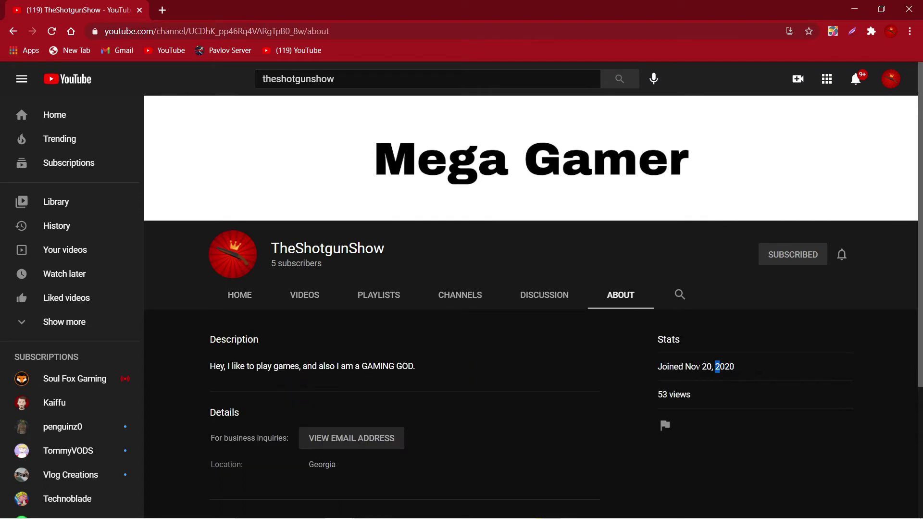
pyautogui.moveTo(721, 366); pyautogui.dragTo(170, 315)
pyautogui.click(246, 292)
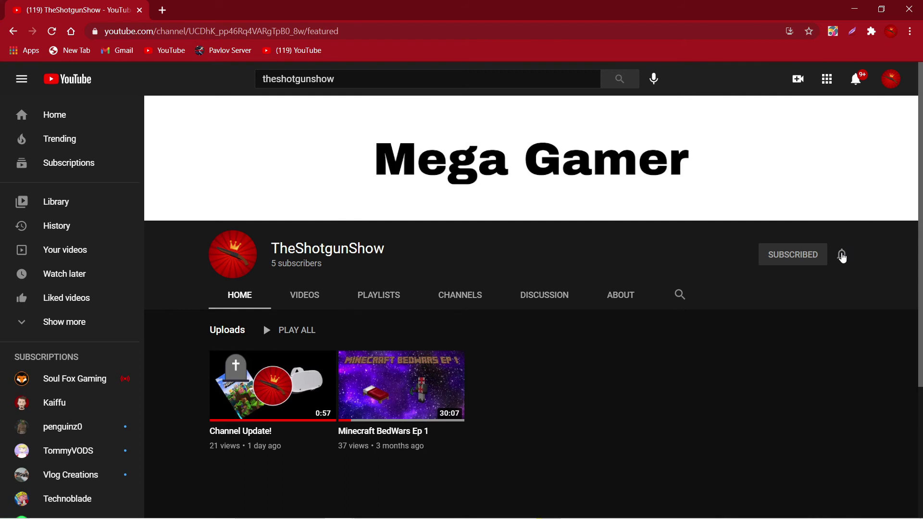
# - Set TheShotgunShow notifications to All, then unsubscribe from the channel
pyautogui.click(843, 257)
pyautogui.click(777, 280)
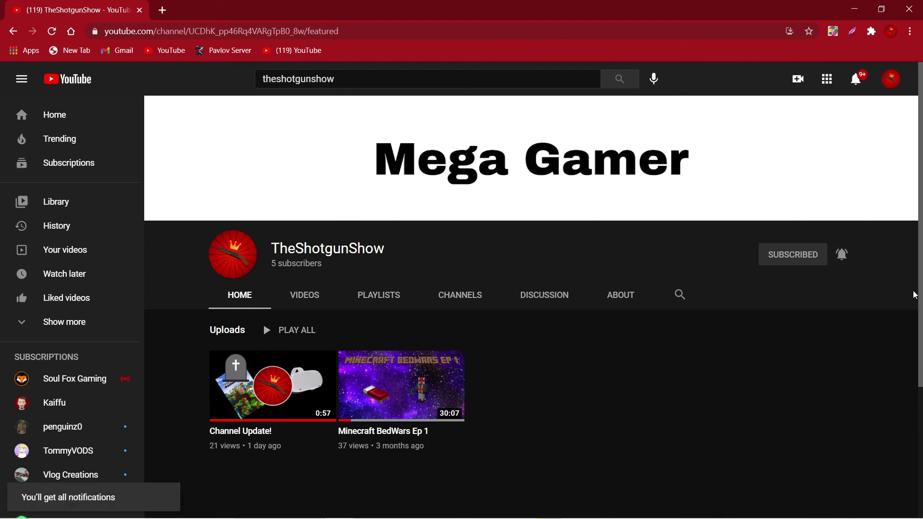
pyautogui.click(773, 259)
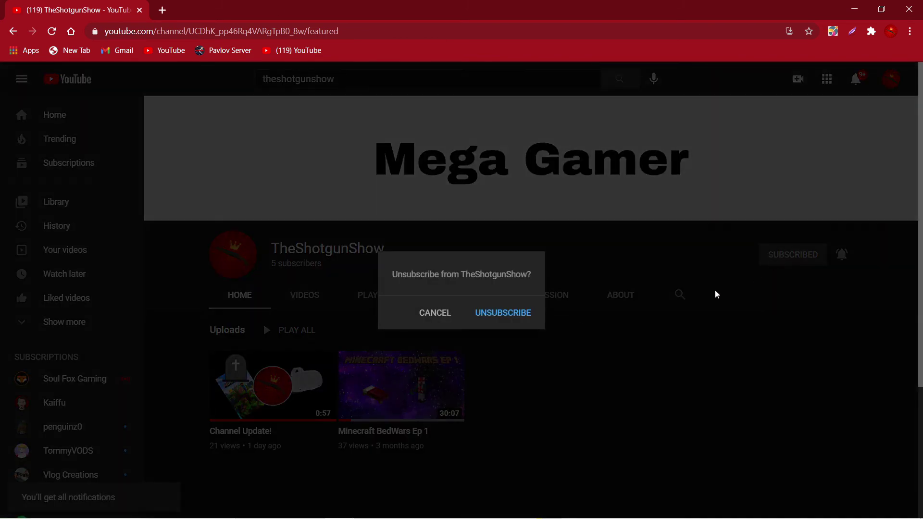
pyautogui.click(527, 325)
# - Resubscribe to TheShotgunShow with All notifications and collapse the sidebar
pyautogui.click(787, 256)
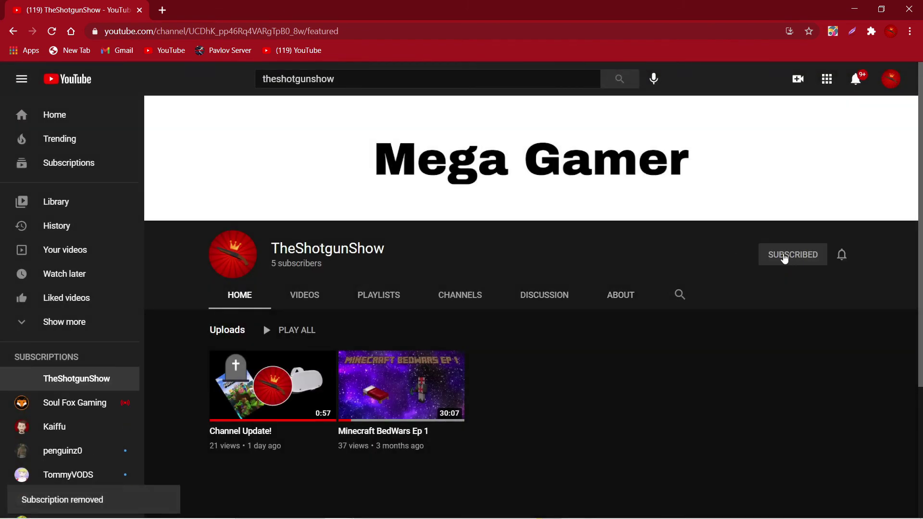
pyautogui.click(842, 256)
pyautogui.click(804, 282)
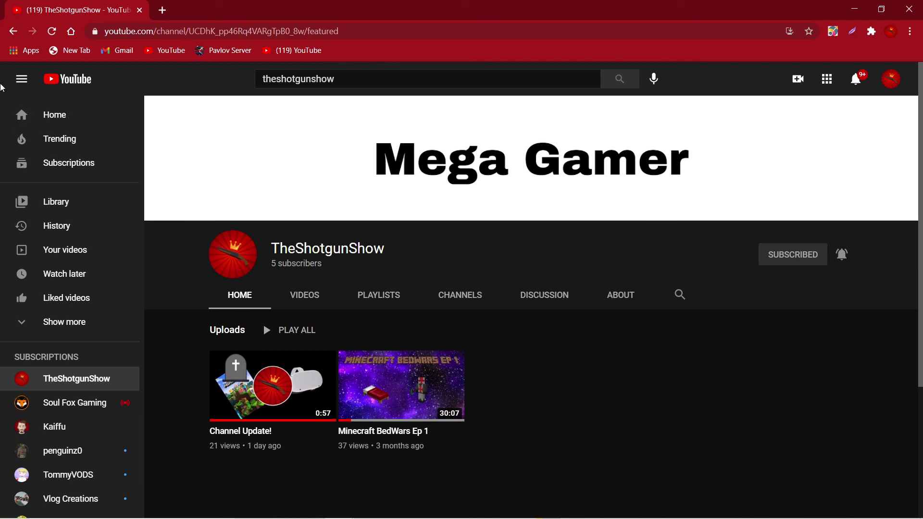
pyautogui.click(22, 79)
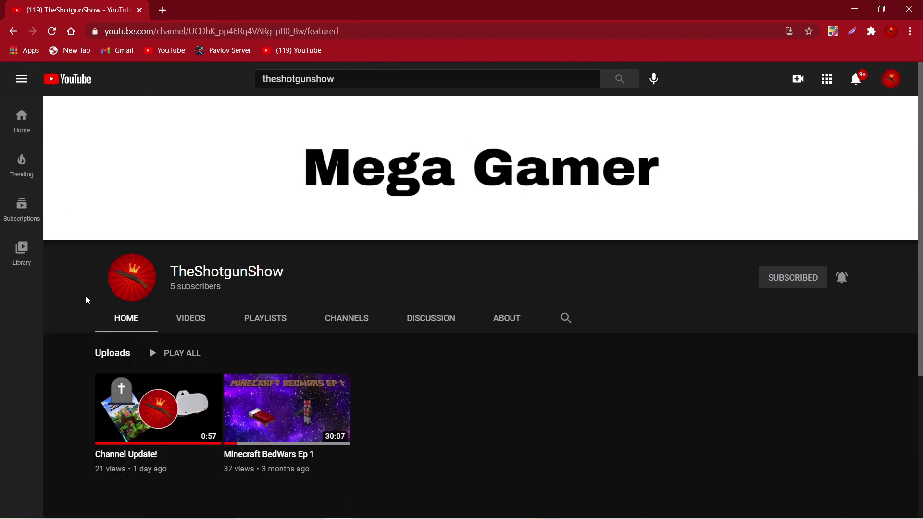